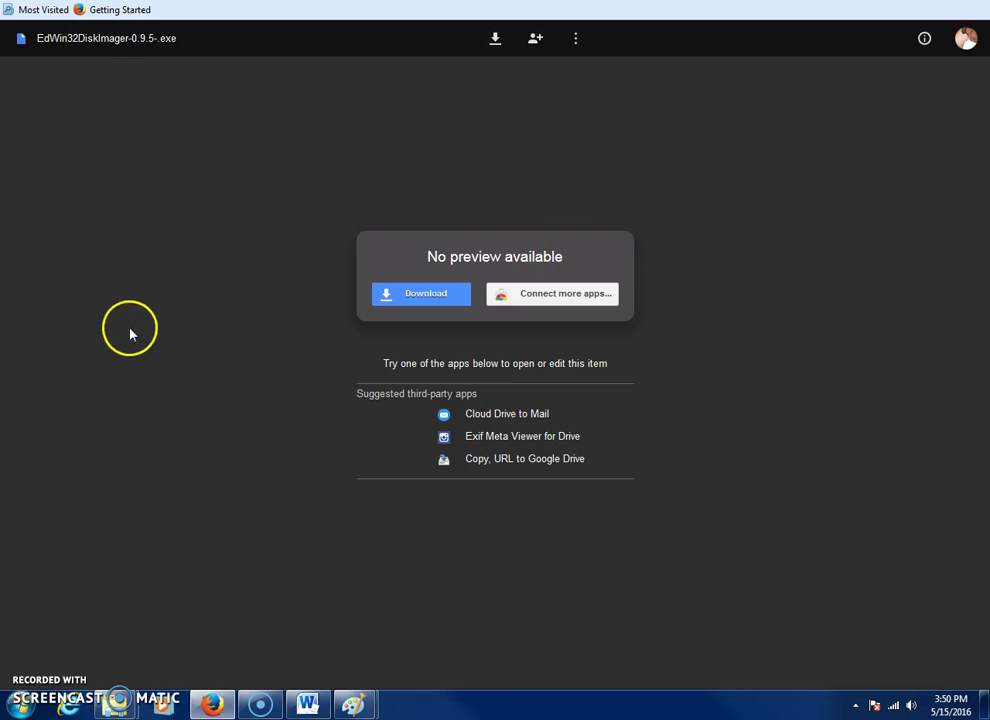
Open Computer from the Start menu and bring up the context menu for Removable Disk (E:).
{"action": "left_click", "coordinate": [22, 706]}
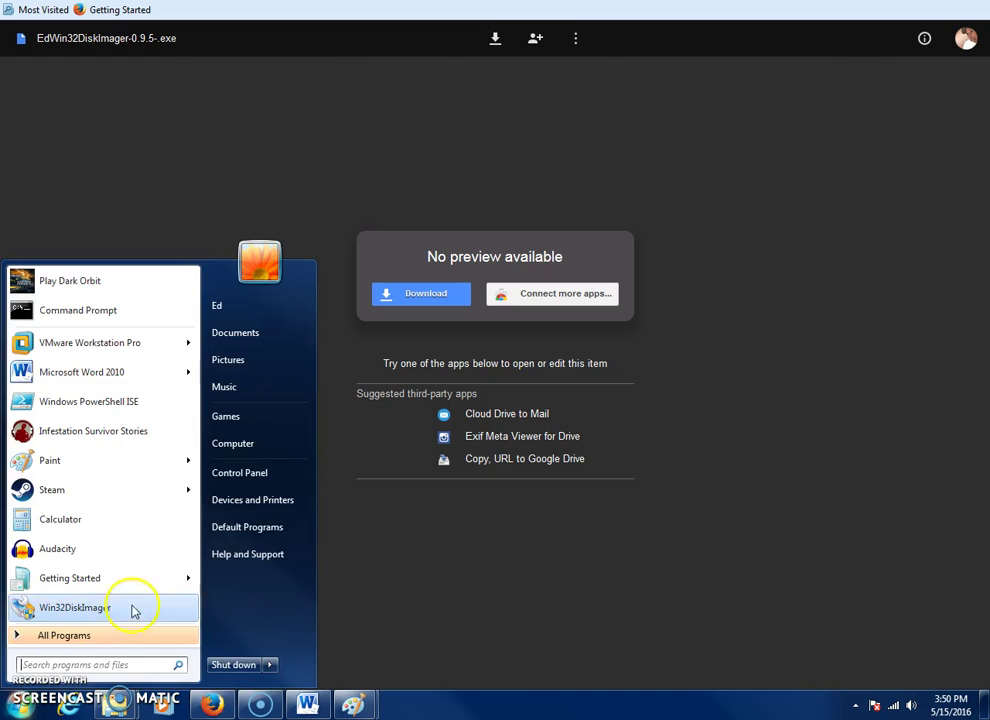
{"action": "left_click", "coordinate": [247, 475]}
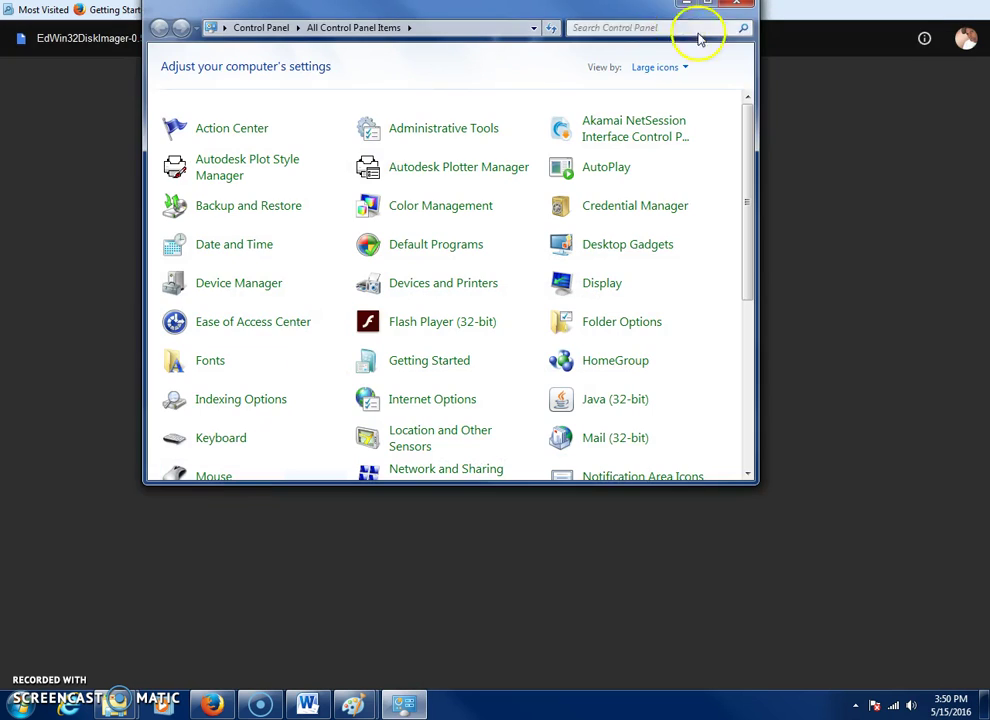
{"action": "left_click", "coordinate": [735, 8]}
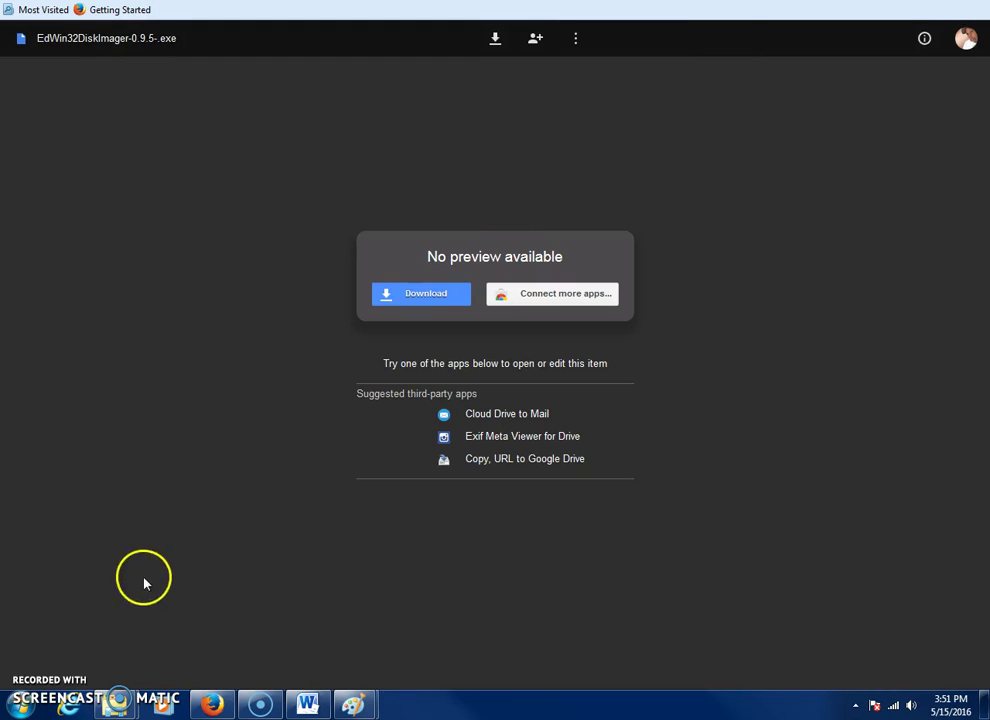
{"action": "left_click", "coordinate": [22, 706]}
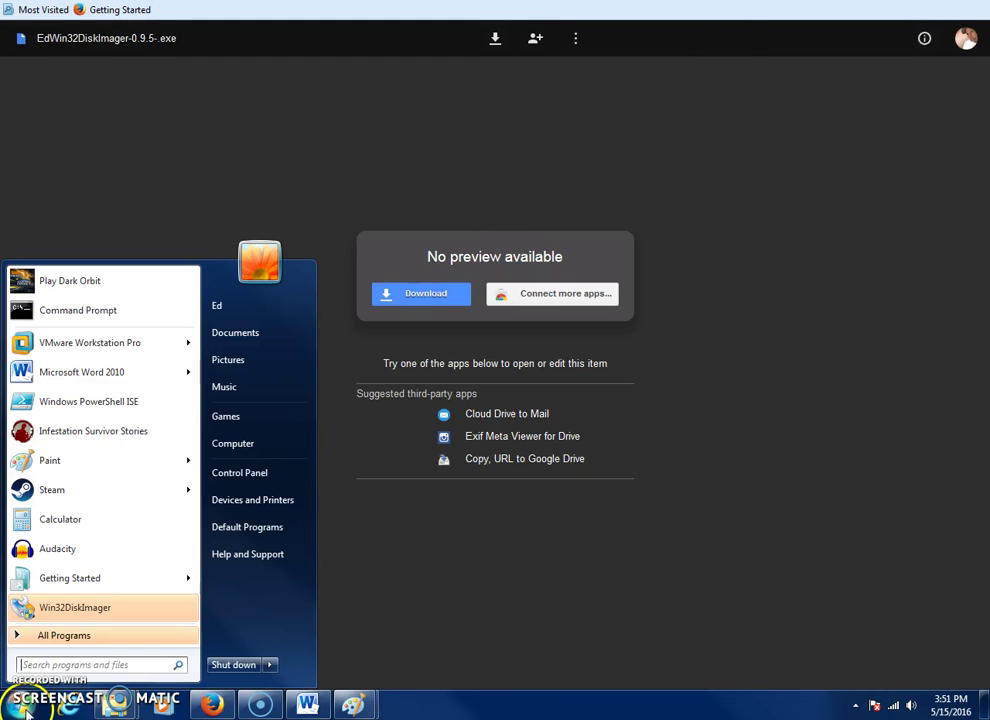
{"action": "left_click", "coordinate": [262, 446]}
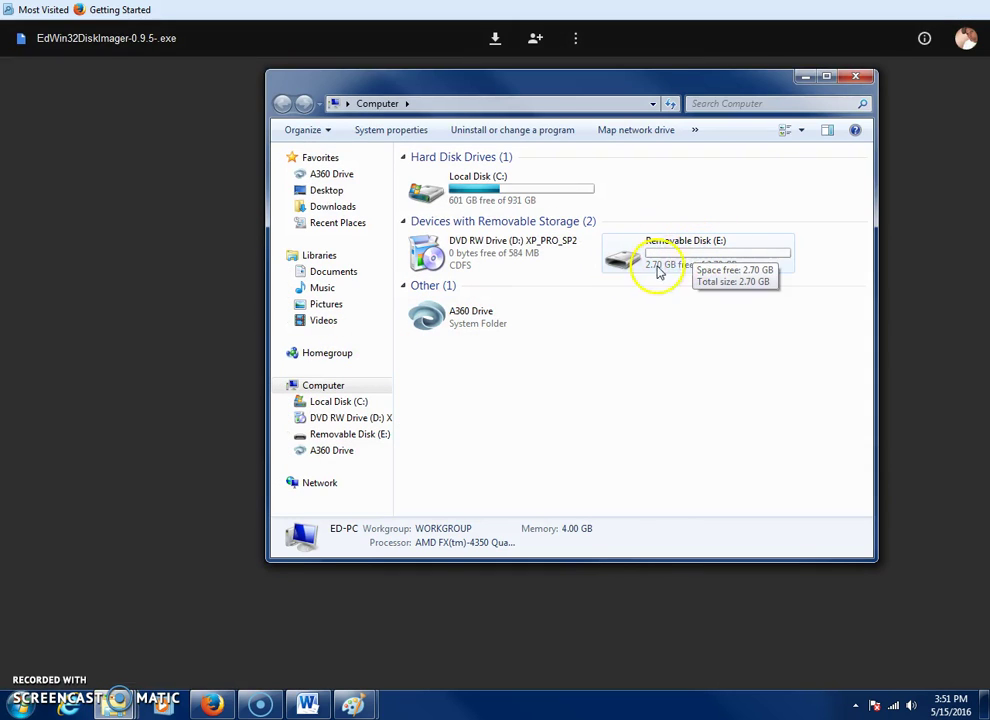
{"action": "right_click", "coordinate": [672, 263]}
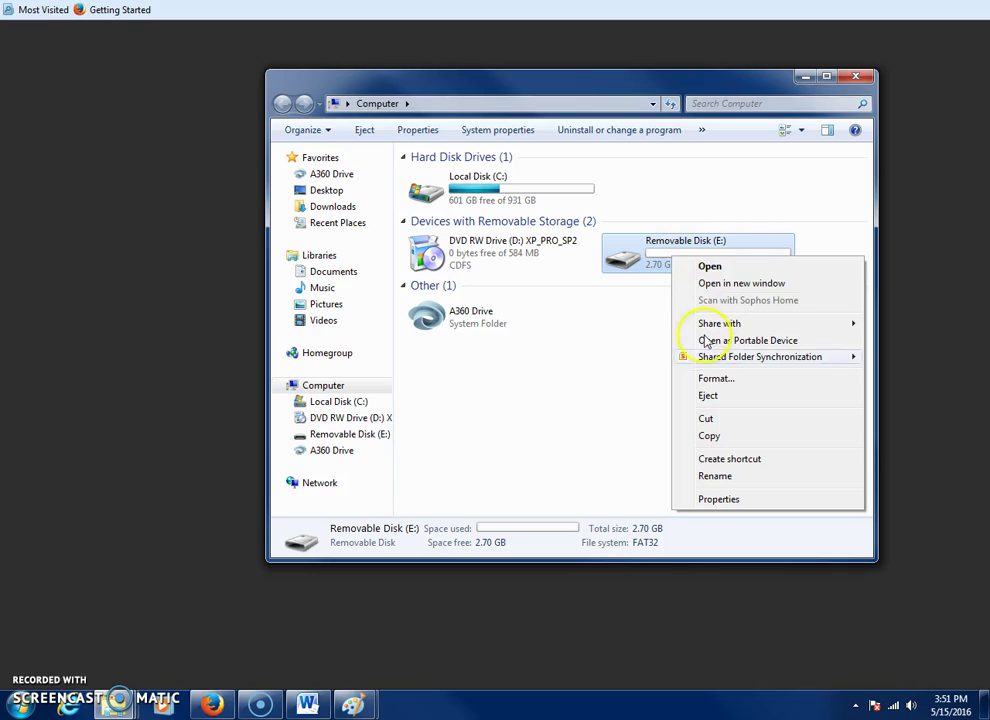
Quick-format drive E: as FAT32, accepting the erase and in-use warnings, then close Computer.
{"action": "left_click", "coordinate": [715, 379]}
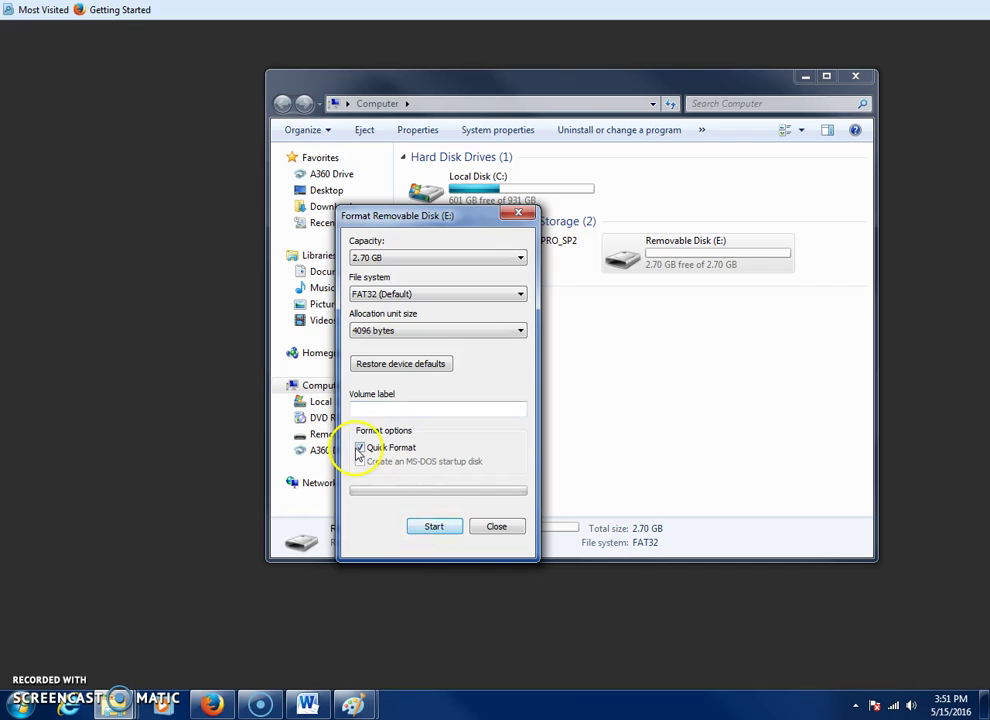
{"action": "left_click", "coordinate": [433, 526]}
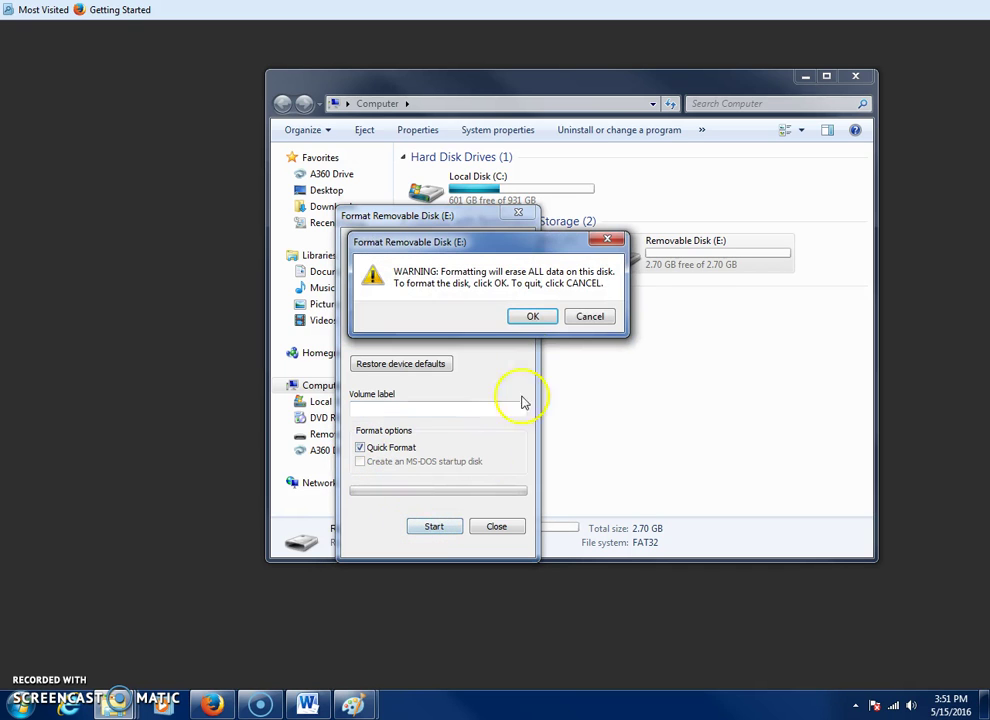
{"action": "left_click", "coordinate": [533, 318]}
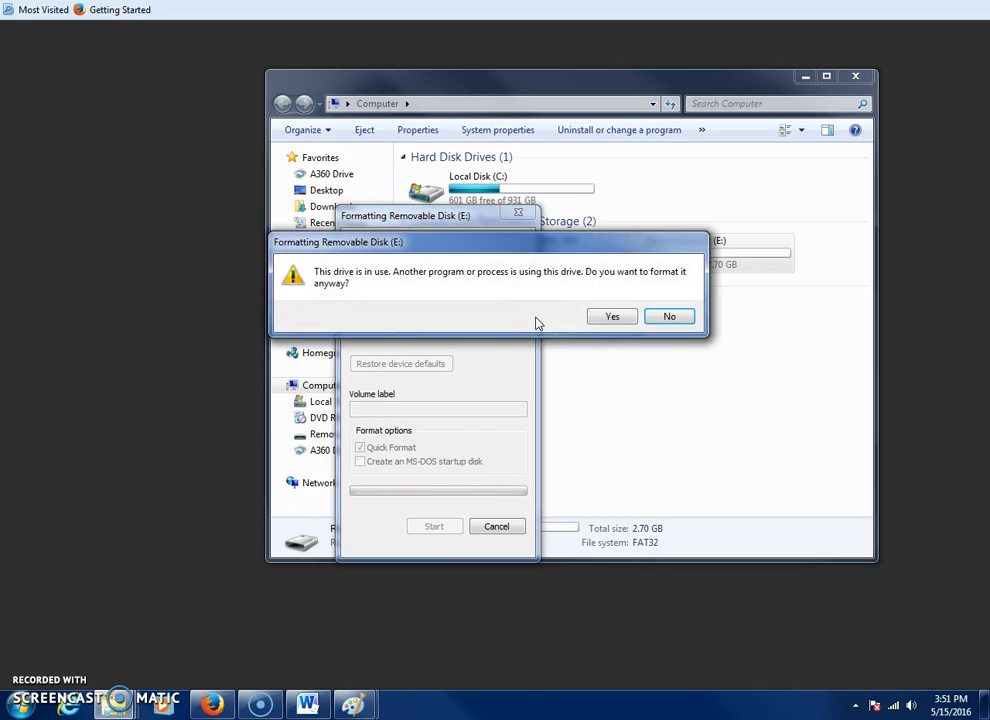
{"action": "left_click", "coordinate": [612, 318]}
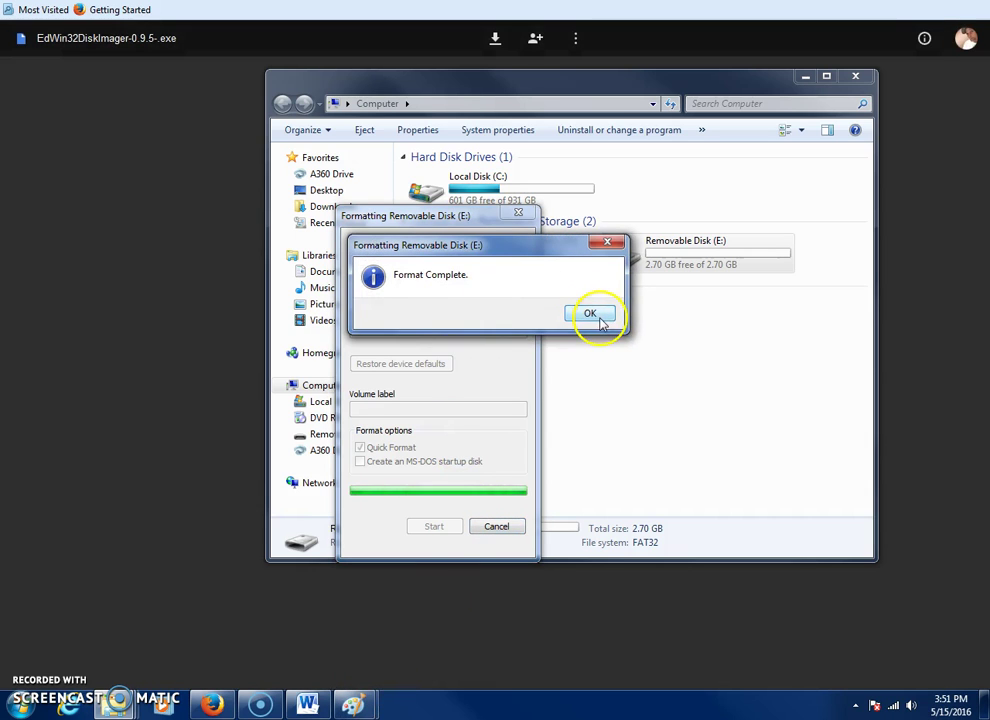
{"action": "left_click", "coordinate": [590, 314]}
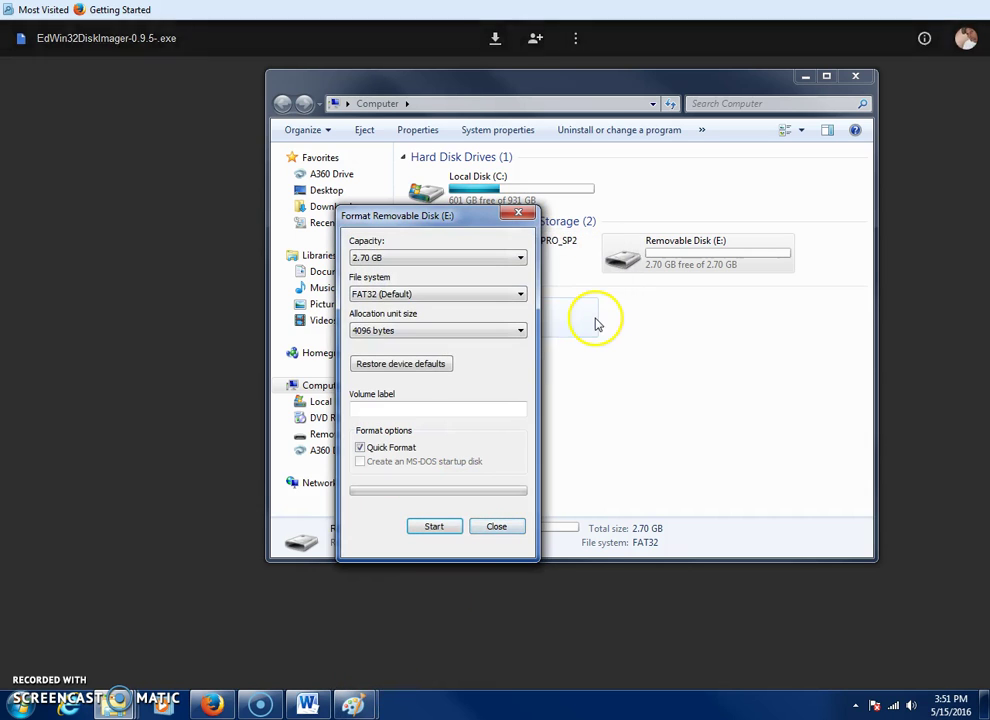
{"action": "left_click", "coordinate": [497, 527]}
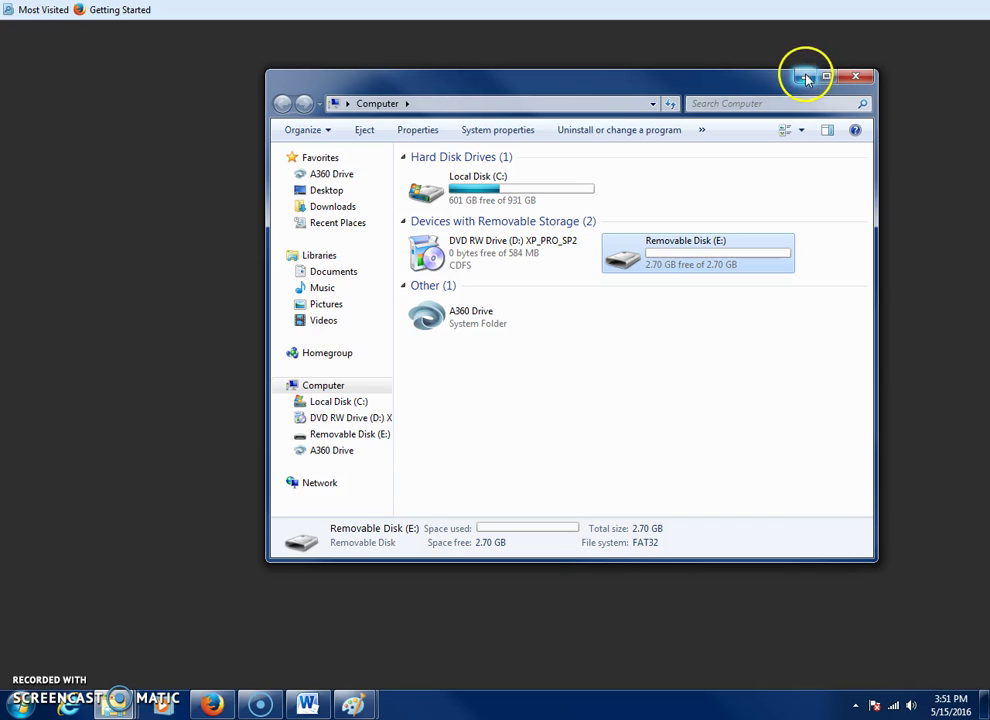
{"action": "left_click", "coordinate": [854, 75]}
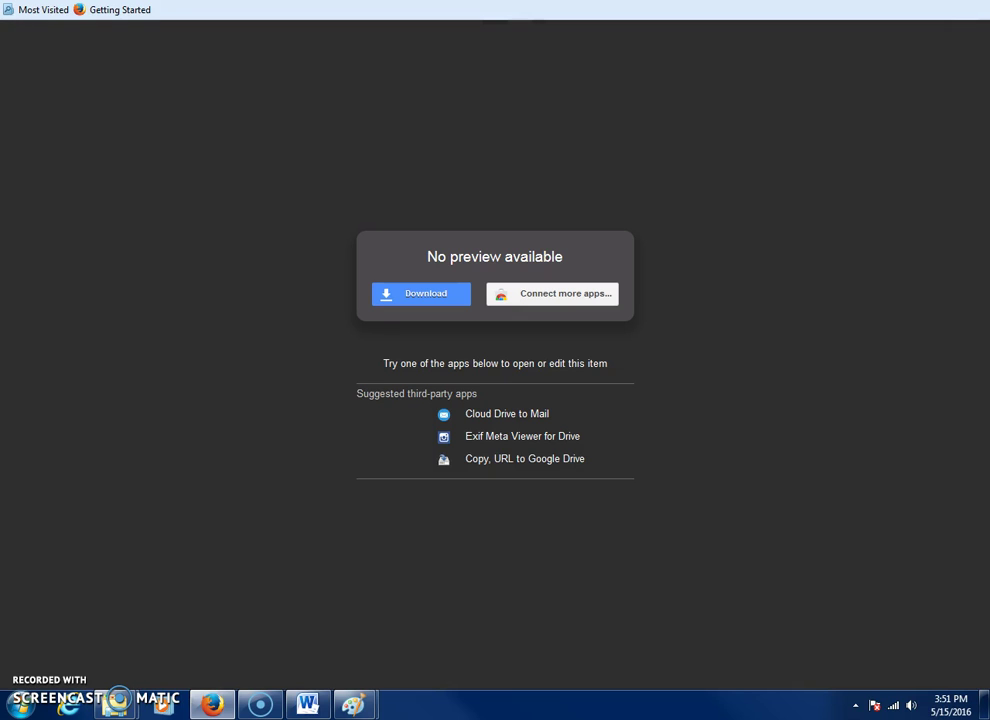
Save the EdWin32DiskImager-0.9.5-.exe installer to the computer through Firefox's download dialog.
{"action": "right_click", "coordinate": [252, 2]}
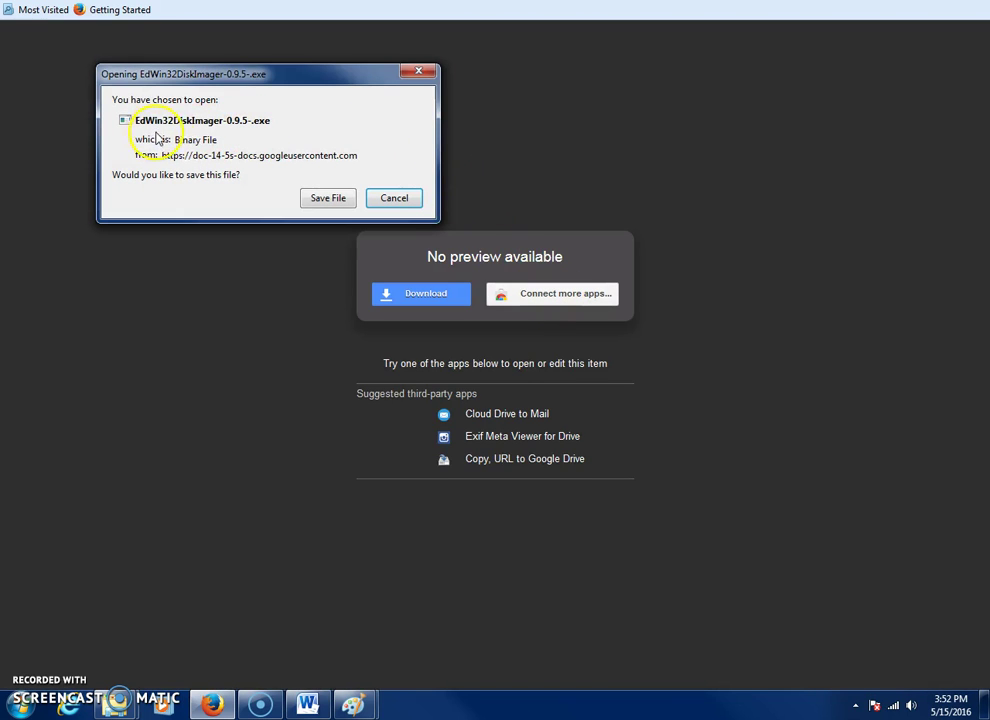
{"action": "left_click", "coordinate": [333, 206]}
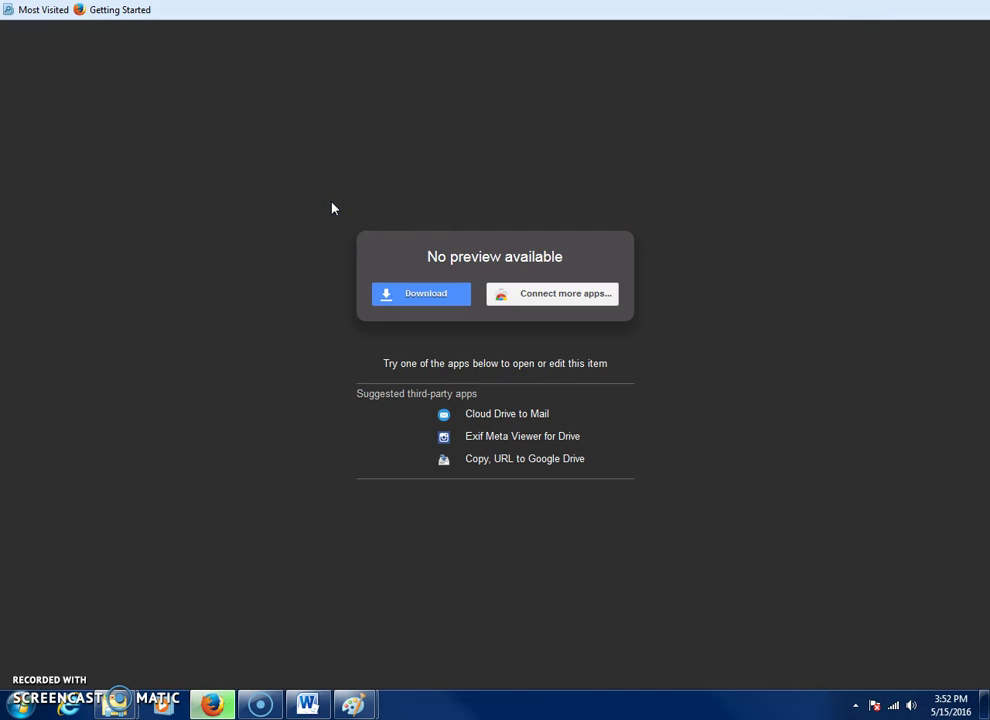
{"action": "mouse_move", "coordinate": [800, 35]}
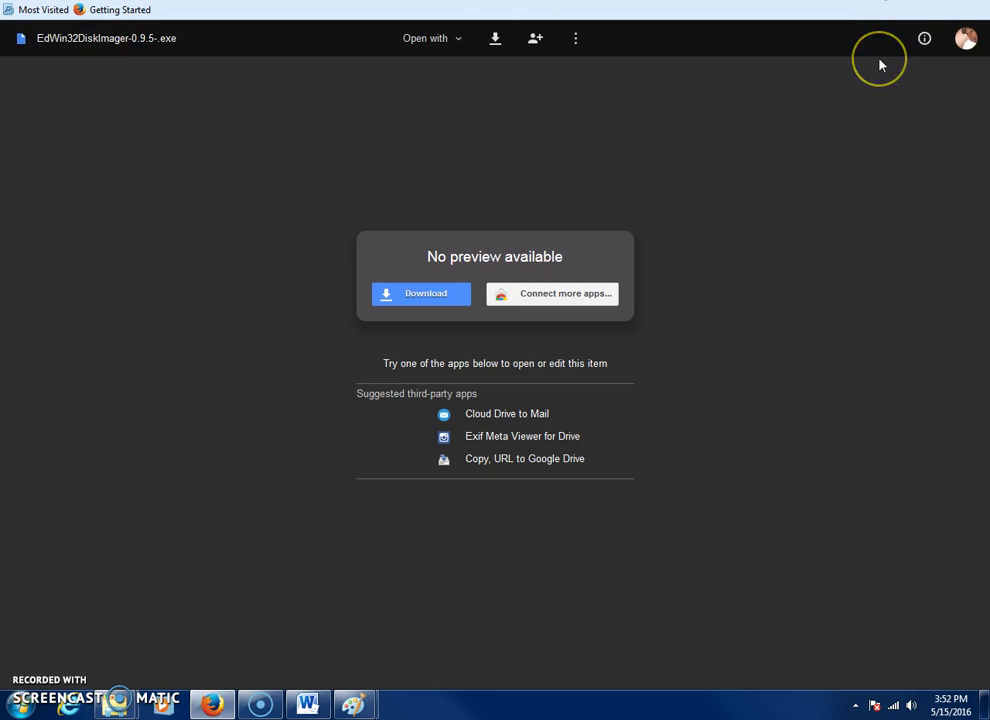
Run the downloaded EdWin32DiskImager installer, allowing the unverified publisher.
{"action": "left_click", "coordinate": [872, 2]}
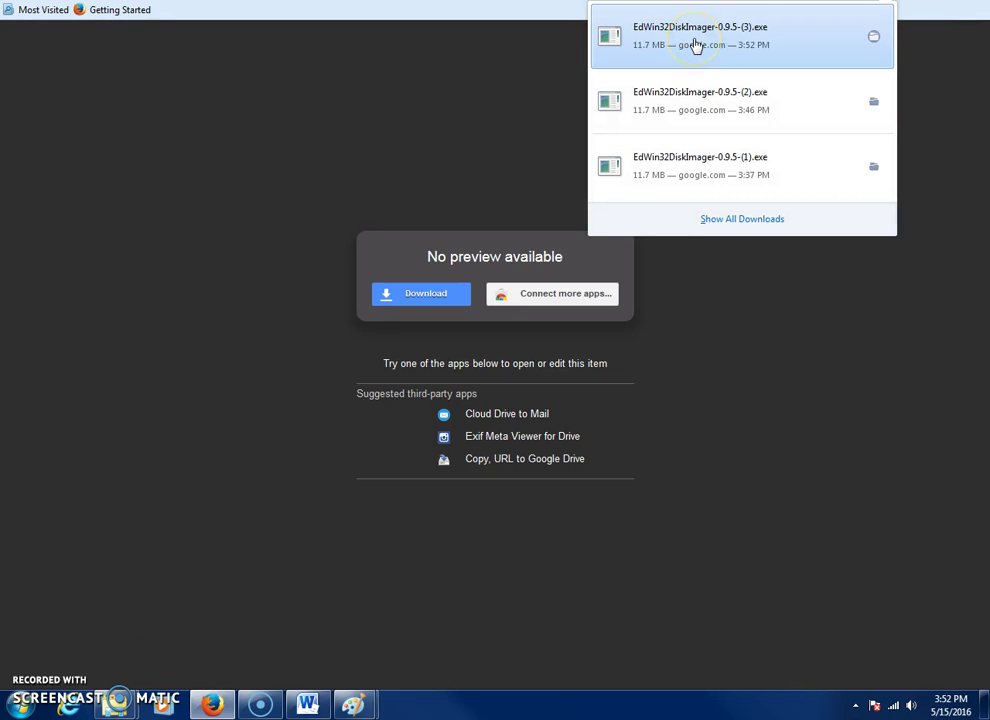
{"action": "left_click", "coordinate": [696, 45]}
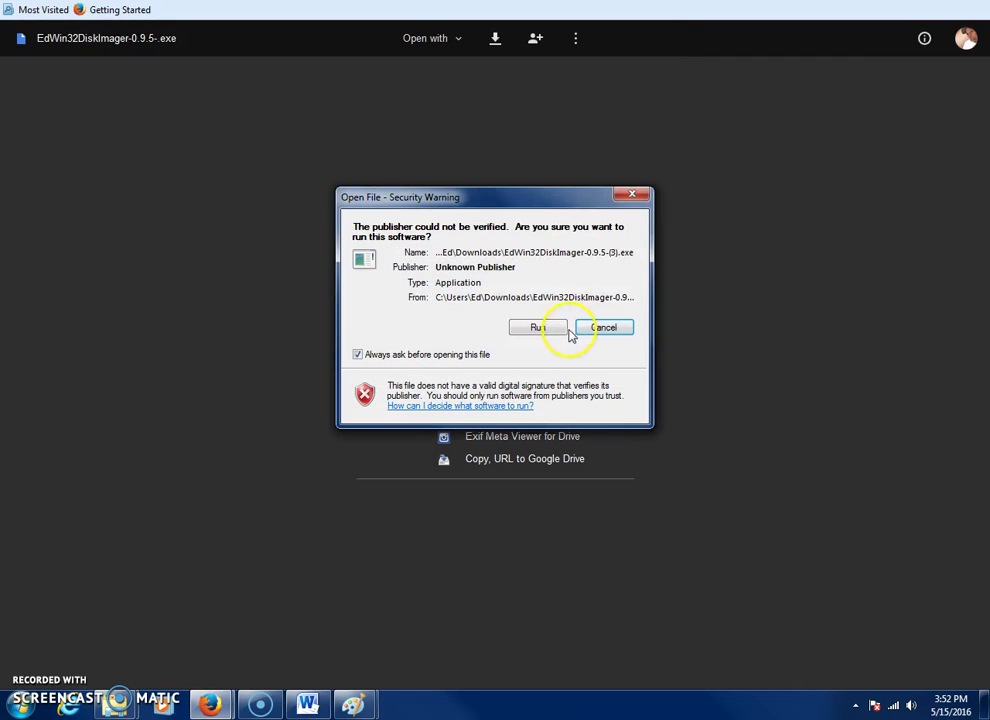
{"action": "left_click", "coordinate": [546, 328]}
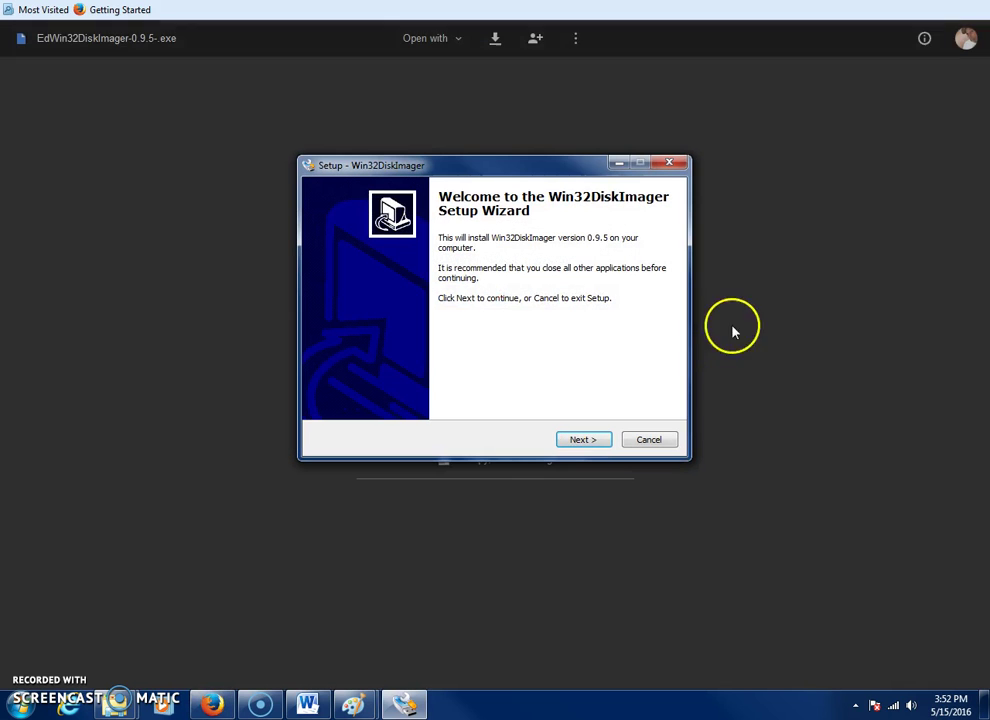
Install Win32DiskImager with the license accepted, Image Writer folder and a desktop icon.
{"action": "left_click", "coordinate": [583, 440]}
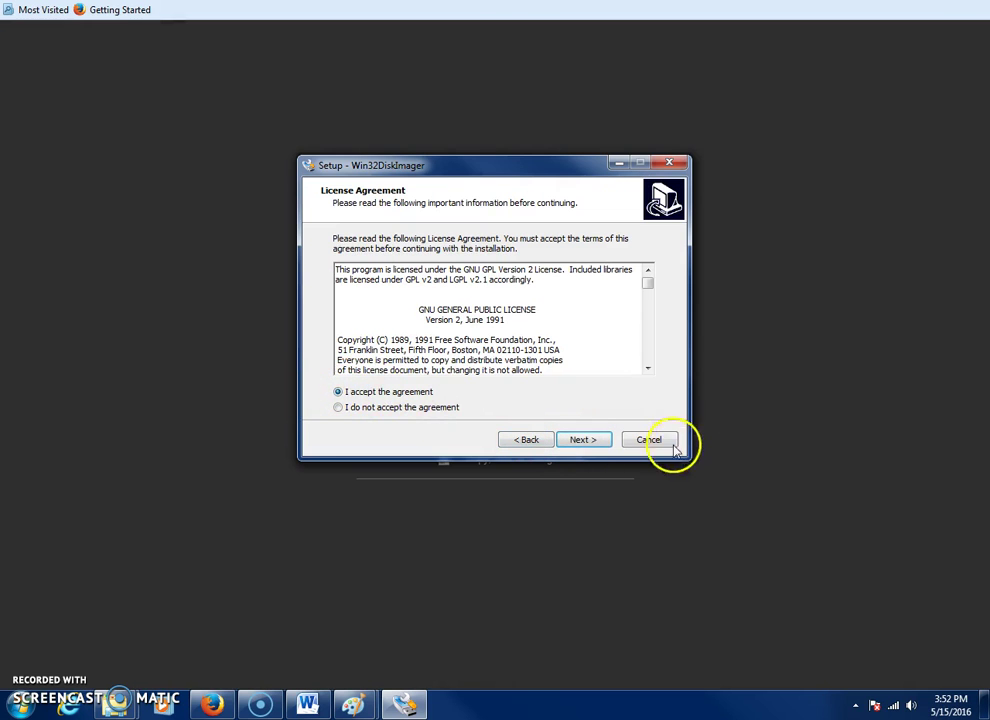
{"action": "left_click", "coordinate": [596, 442]}
{"action": "left_click", "coordinate": [579, 433]}
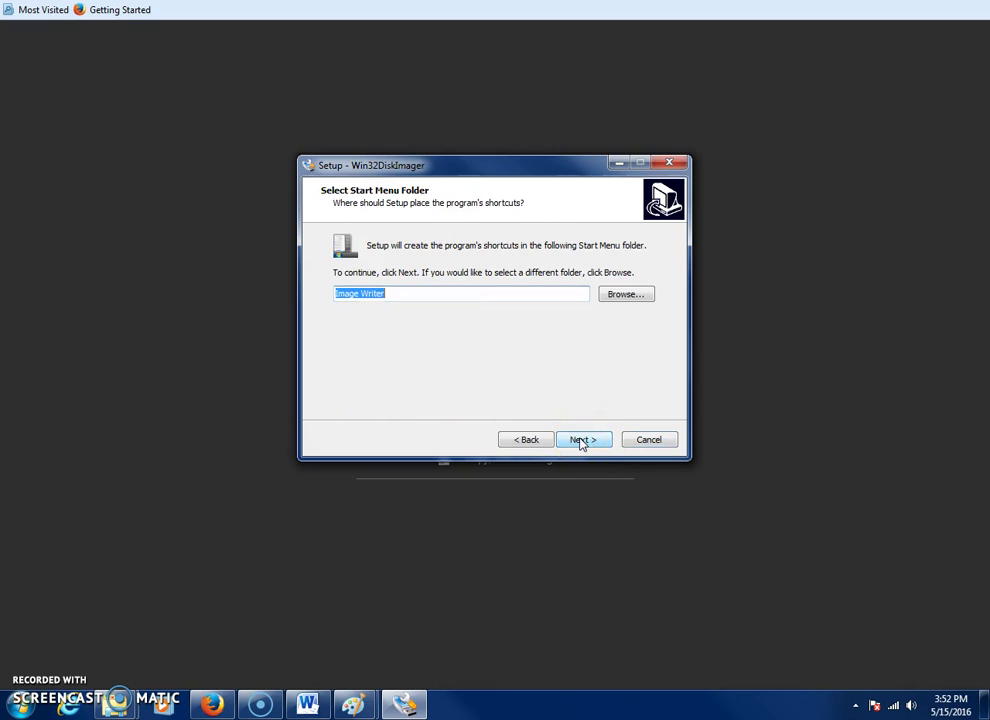
{"action": "left_click", "coordinate": [581, 441]}
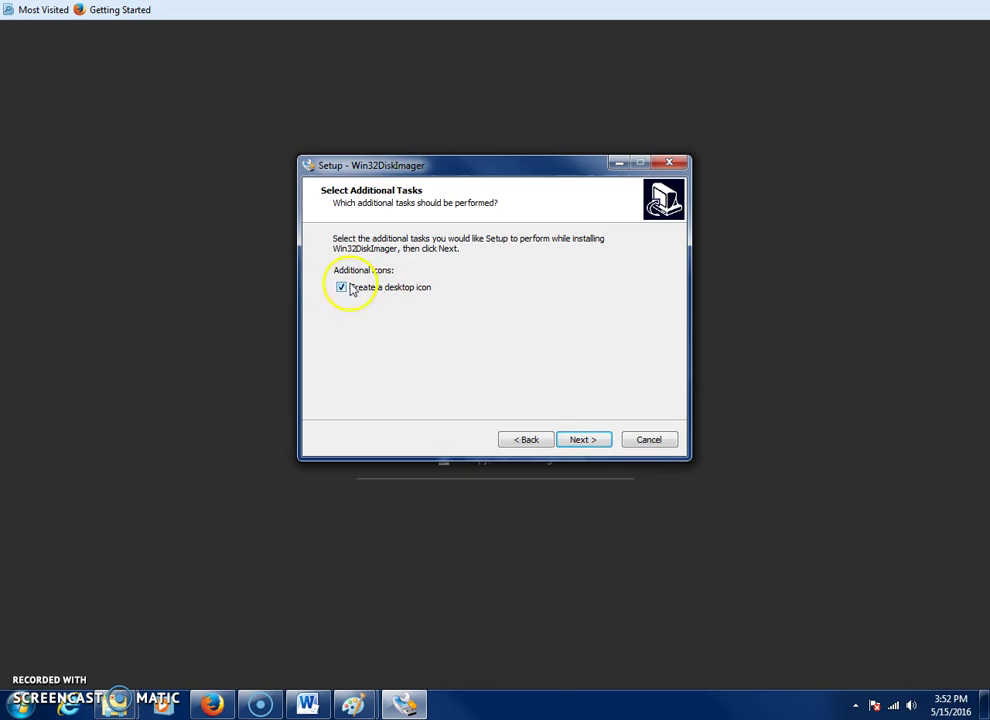
{"action": "left_click", "coordinate": [590, 441]}
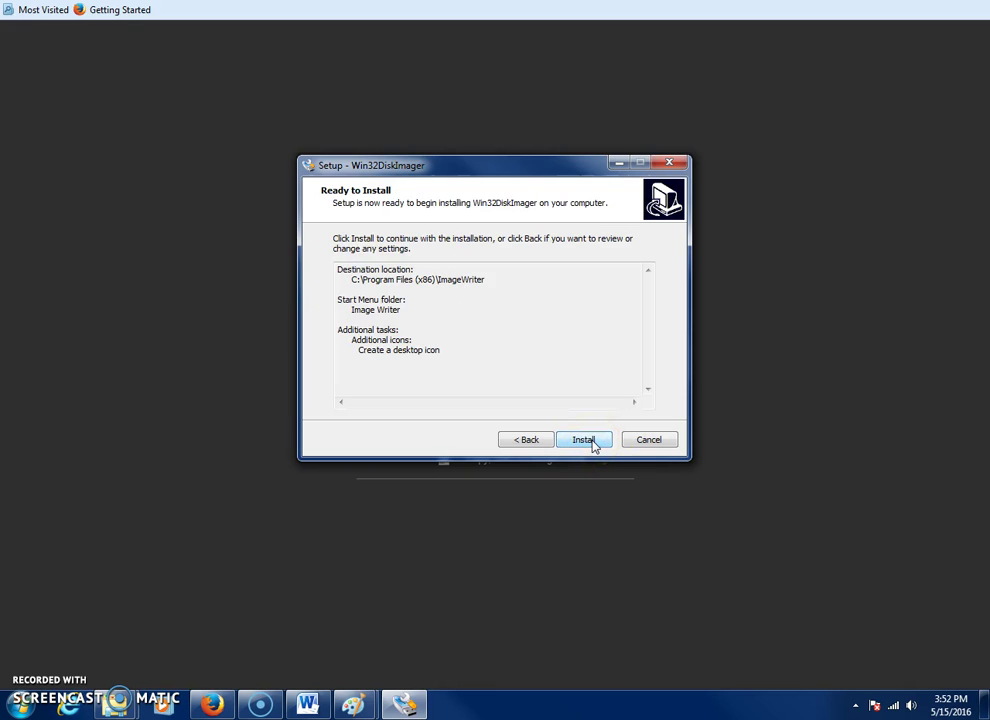
{"action": "left_click", "coordinate": [588, 441]}
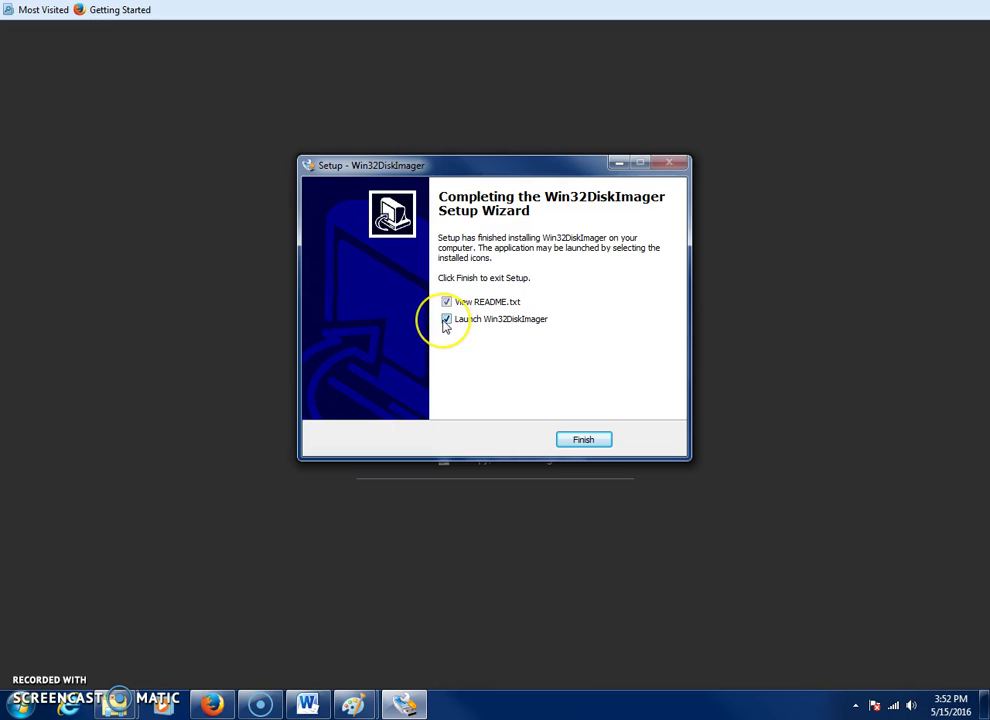
Uncheck Launch Win32DiskImager and View README.txt, then finish the setup.
{"action": "left_click", "coordinate": [446, 320]}
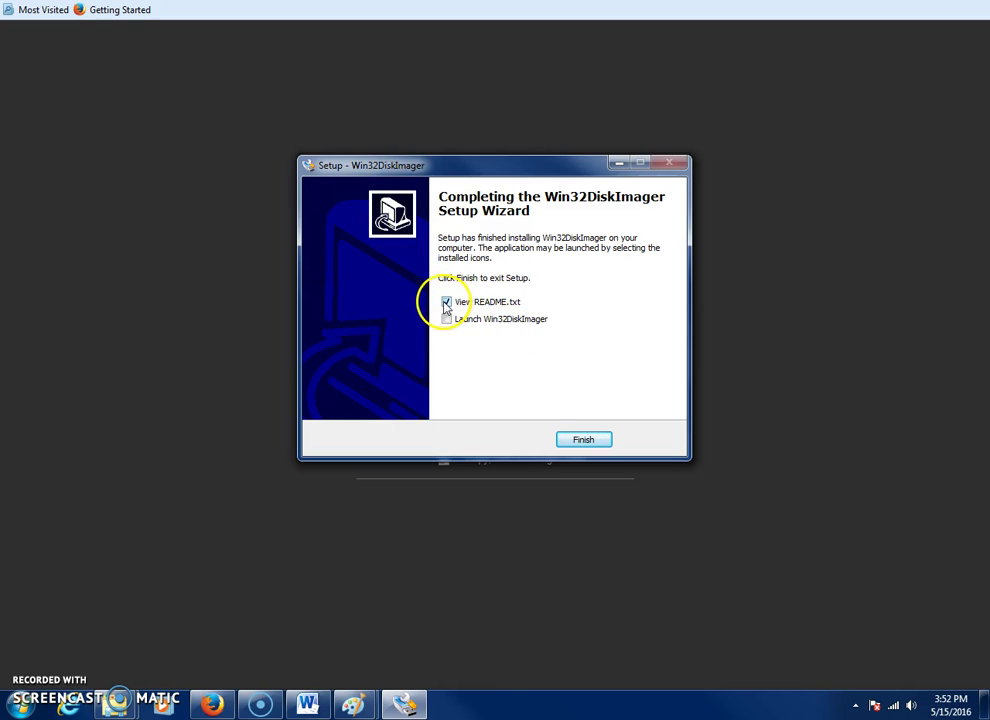
{"action": "left_click", "coordinate": [447, 303]}
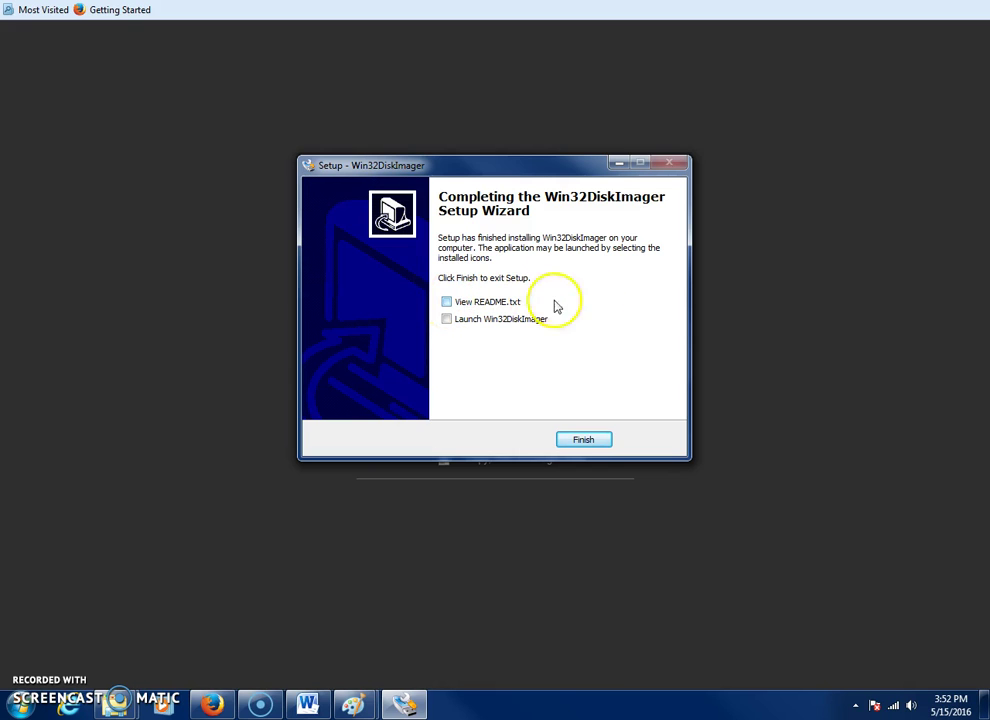
{"action": "left_click", "coordinate": [586, 441]}
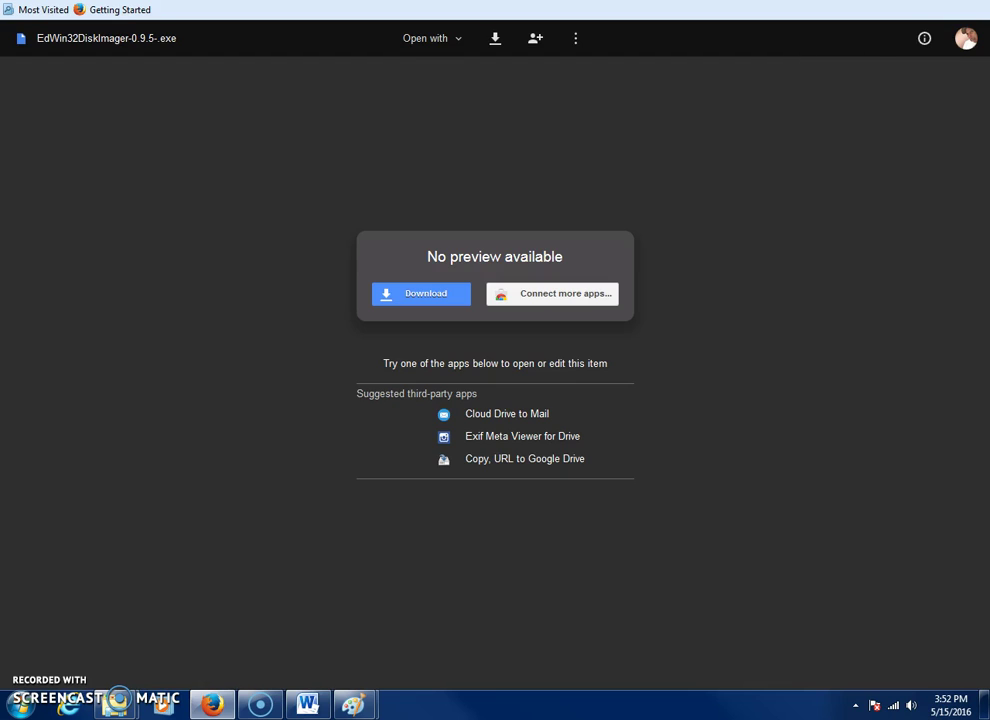
Show the desktop and launch Win32 Disk Imager from its desktop shortcut.
{"action": "key", "text": "super+d"}
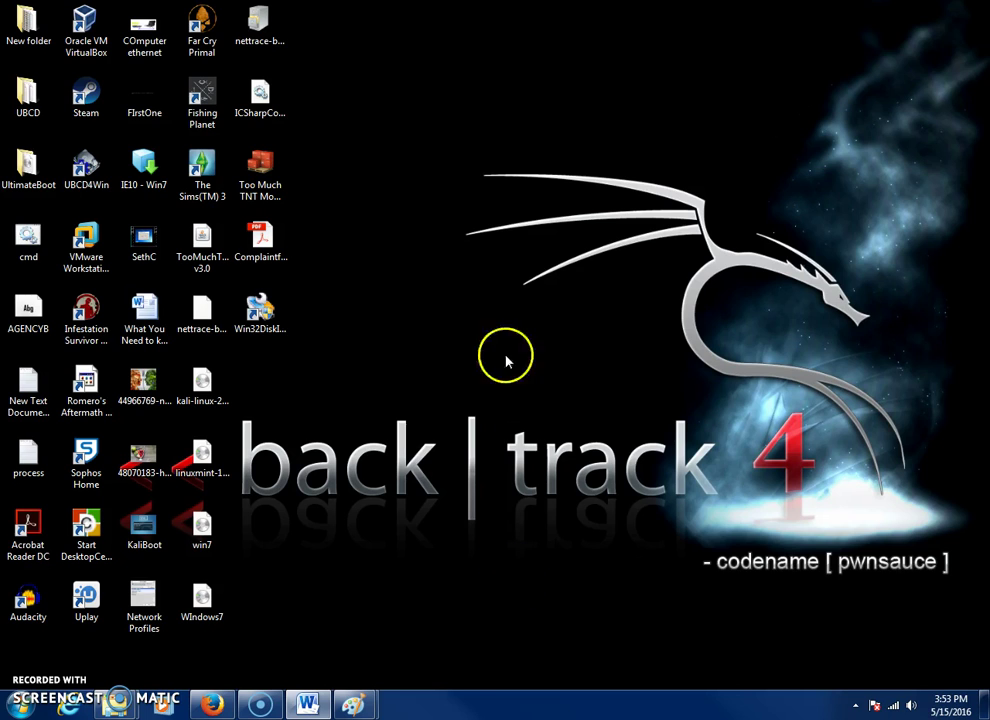
{"action": "right_click", "coordinate": [258, 314]}
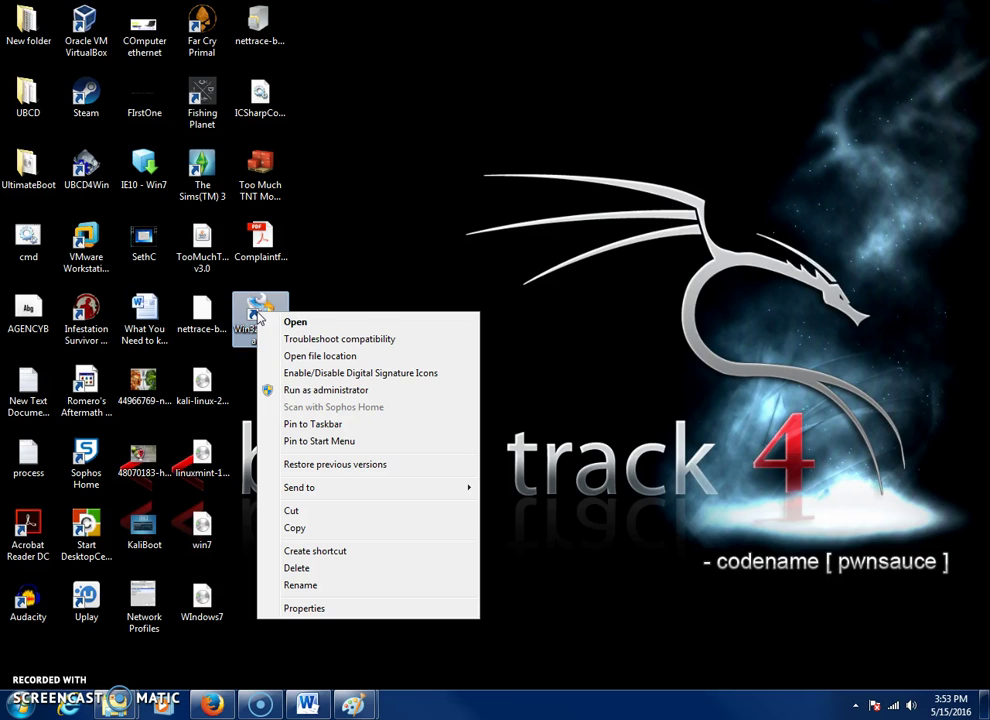
{"action": "left_click", "coordinate": [530, 252]}
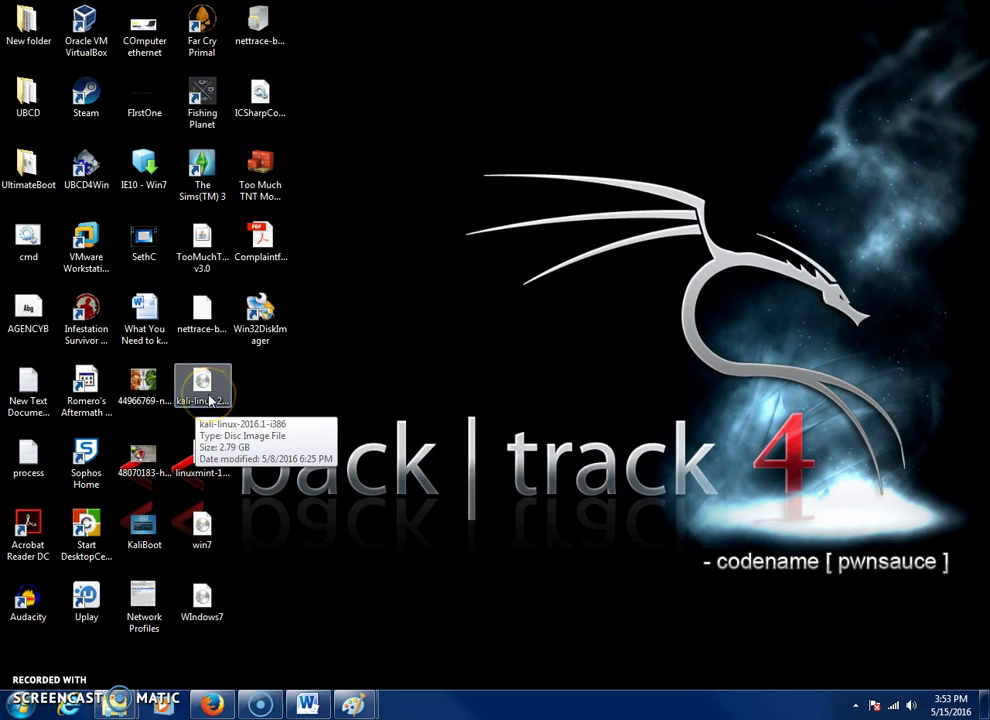
{"action": "double_click", "coordinate": [257, 308]}
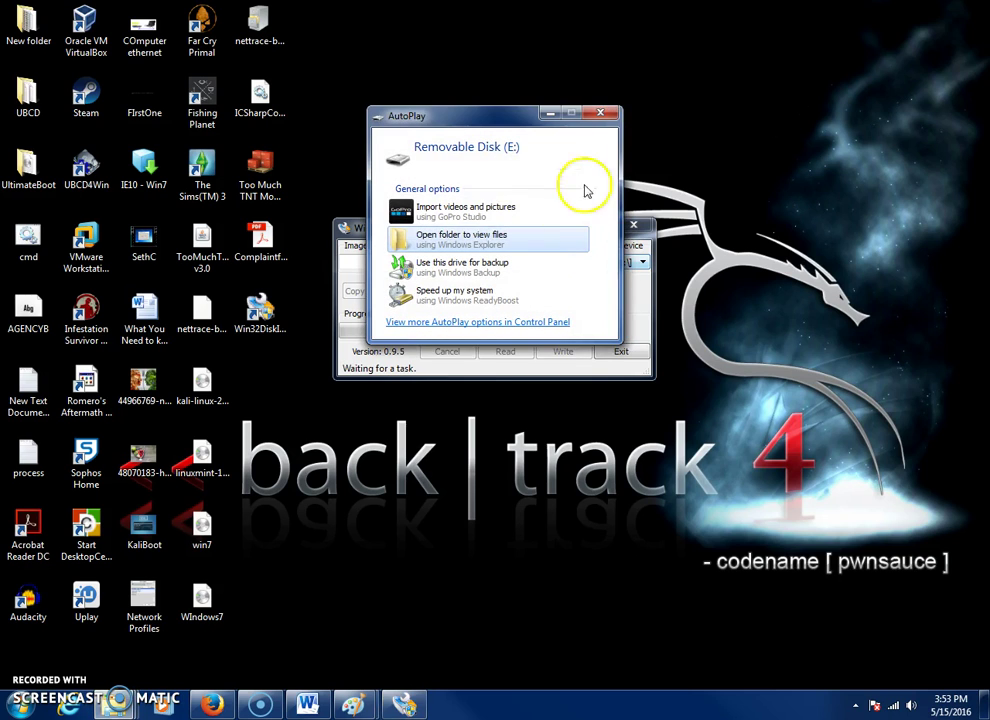
Close AutoPlay and load kali-linux-2016.1-i386.iso from the Desktop as the image file.
{"action": "left_click", "coordinate": [601, 111]}
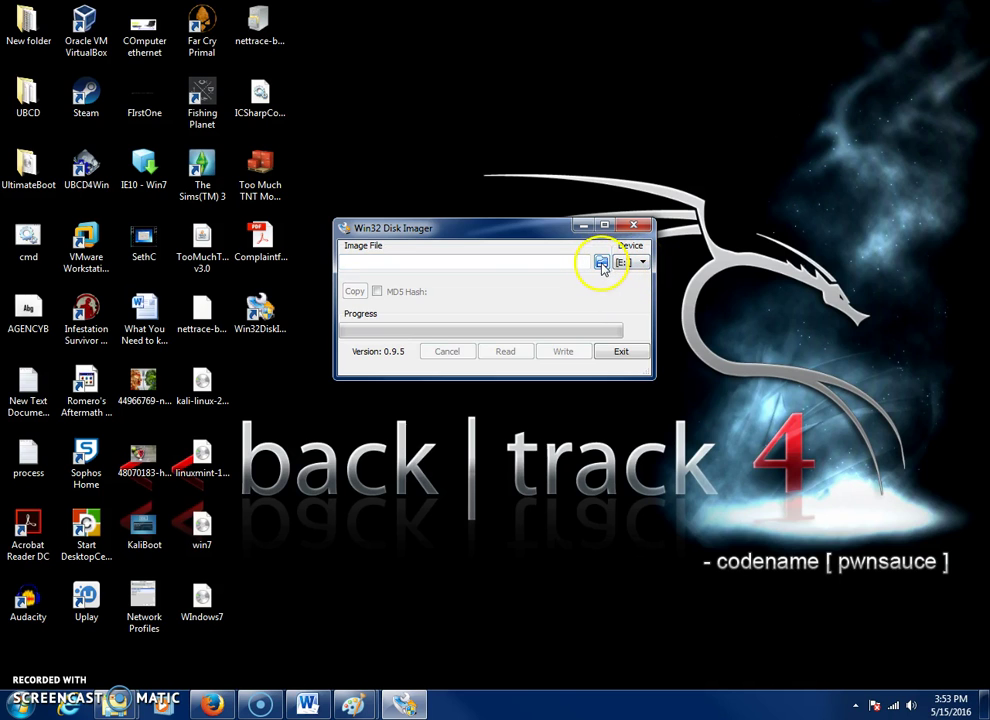
{"action": "left_click", "coordinate": [601, 263]}
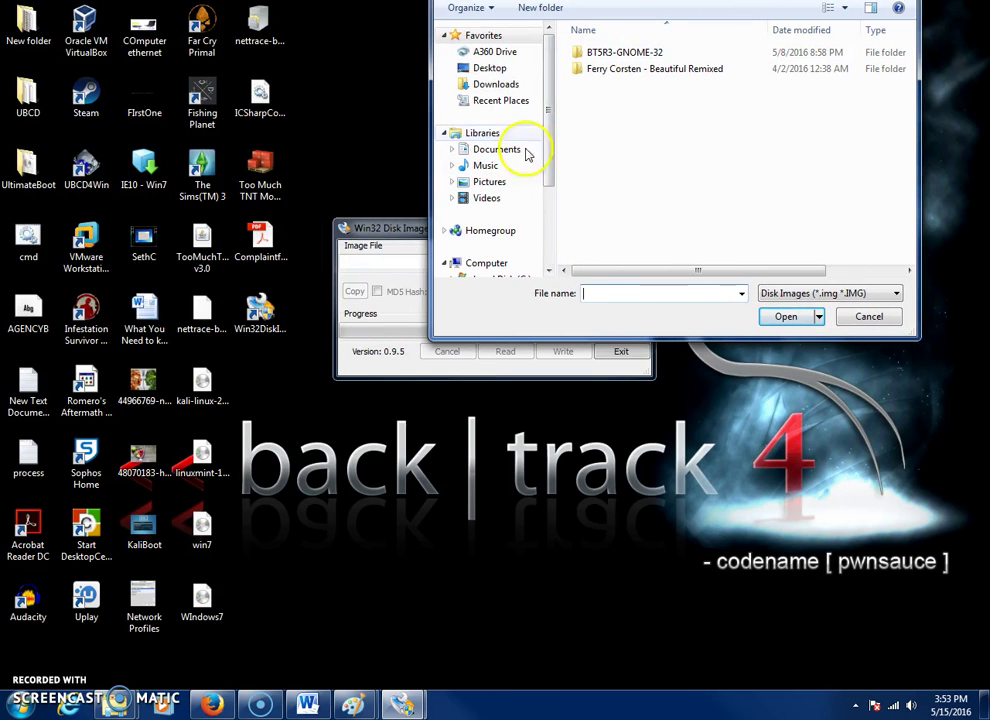
{"action": "left_click", "coordinate": [490, 69]}
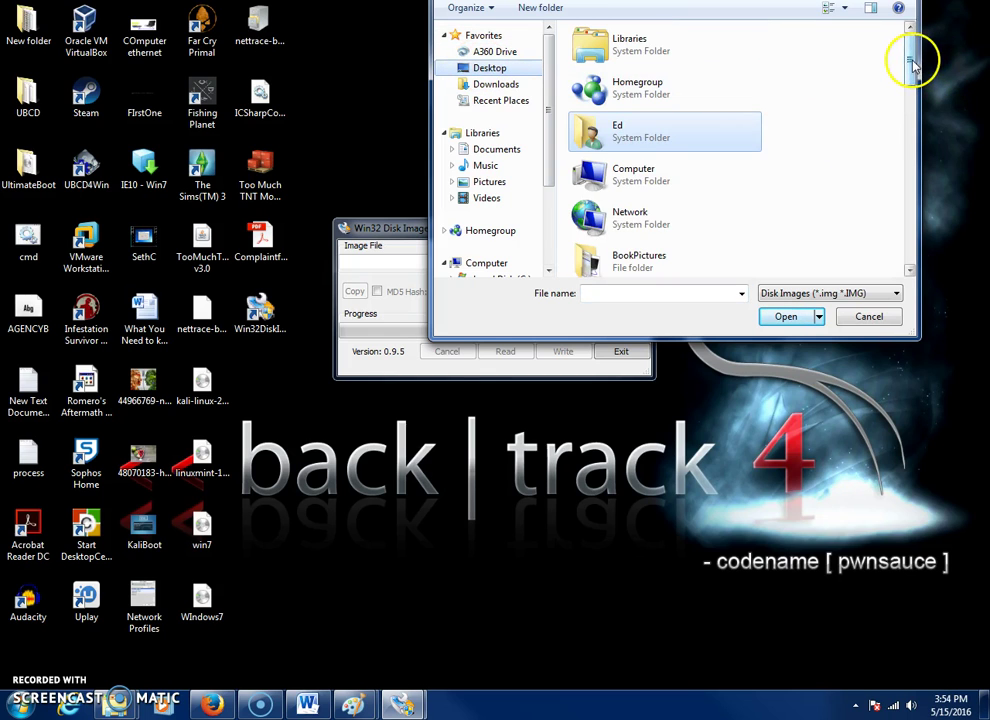
{"action": "left_click_drag", "start_coordinate": [913, 55], "coordinate": [917, 244]}
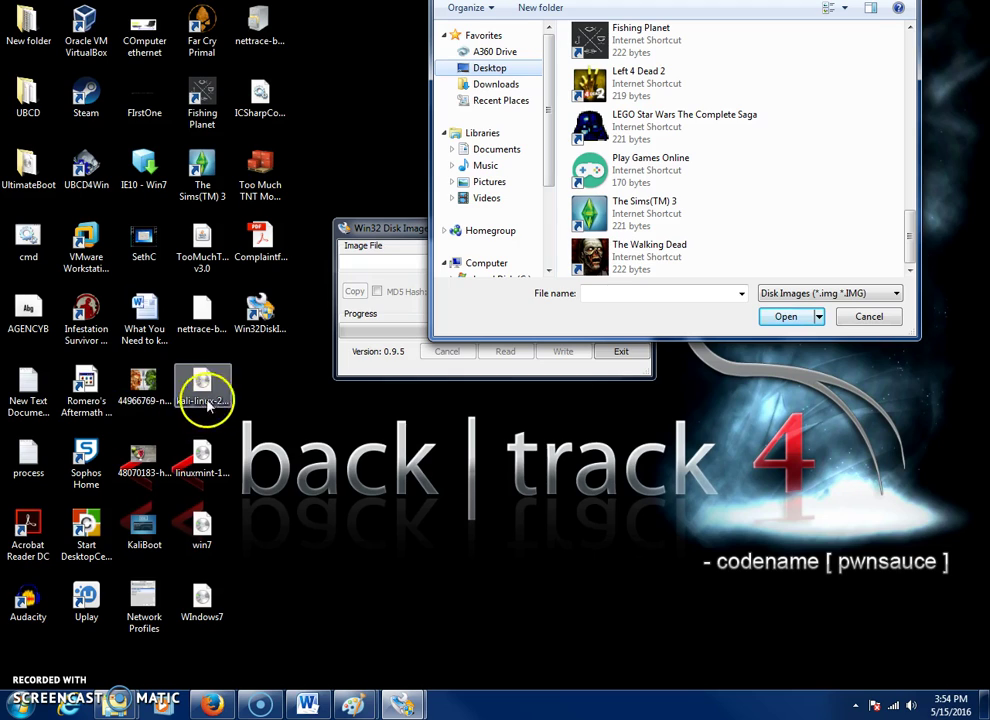
{"action": "left_click", "coordinate": [601, 292]}
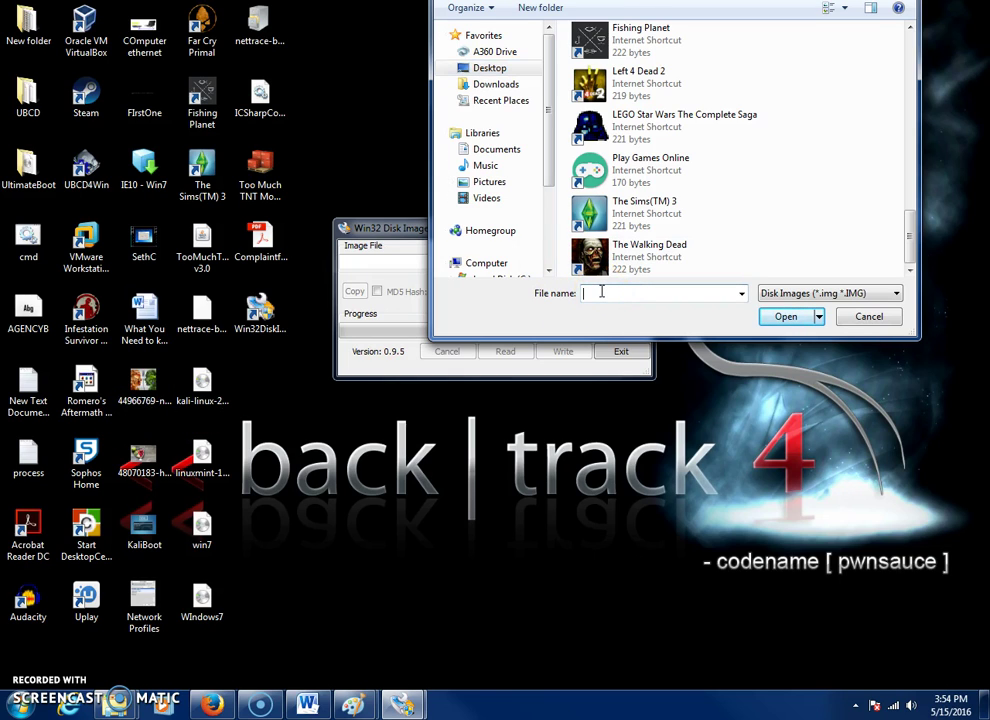
{"action": "type", "text": "ka"}
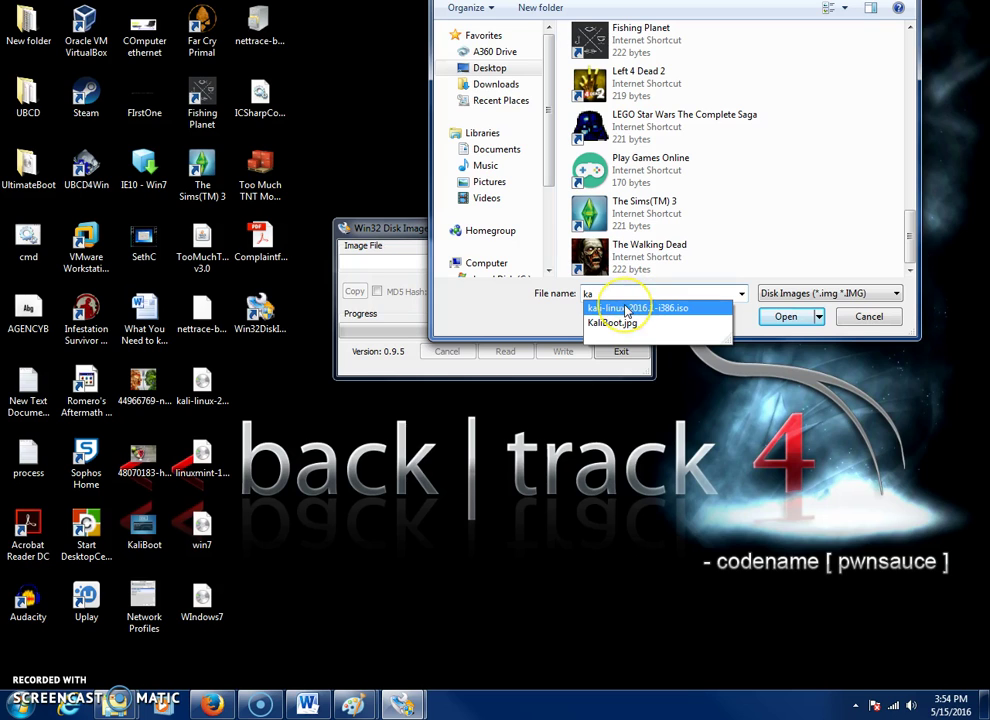
{"action": "left_click", "coordinate": [626, 309]}
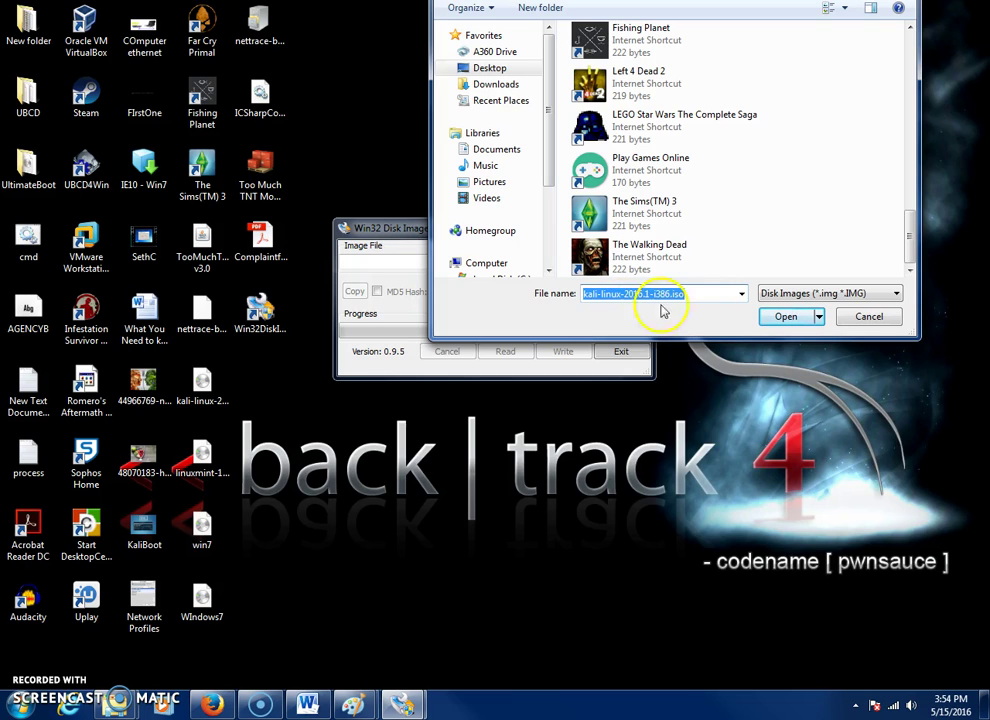
{"action": "left_click", "coordinate": [786, 318]}
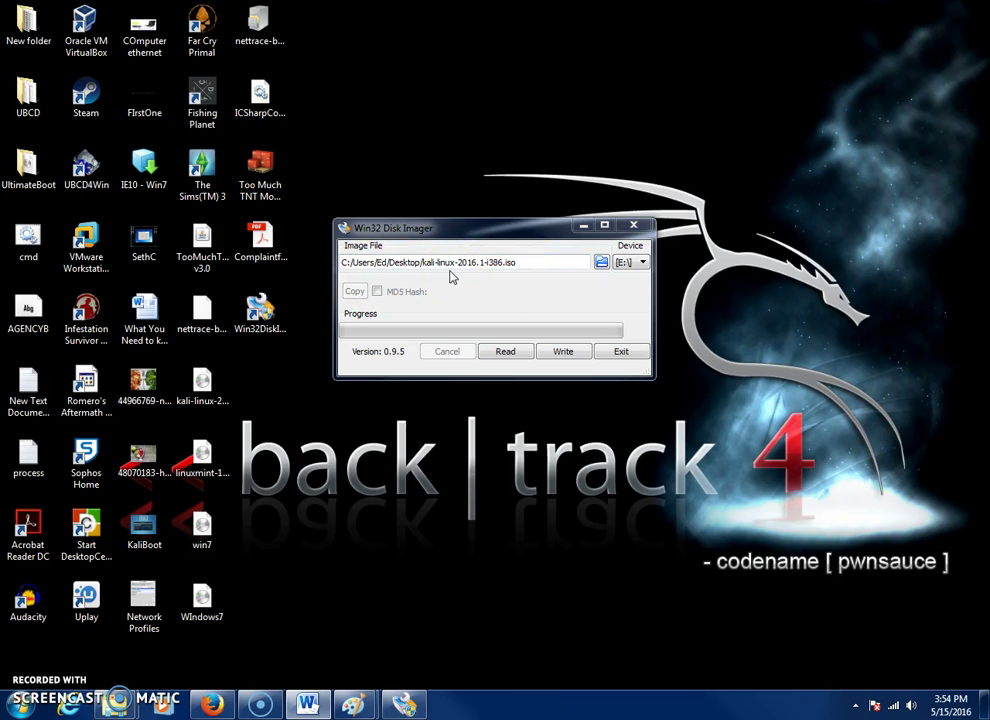
Write the Kali ISO to [E:\], confirm the overwrite, and dismiss the Write Successful message.
{"action": "left_click", "coordinate": [564, 354]}
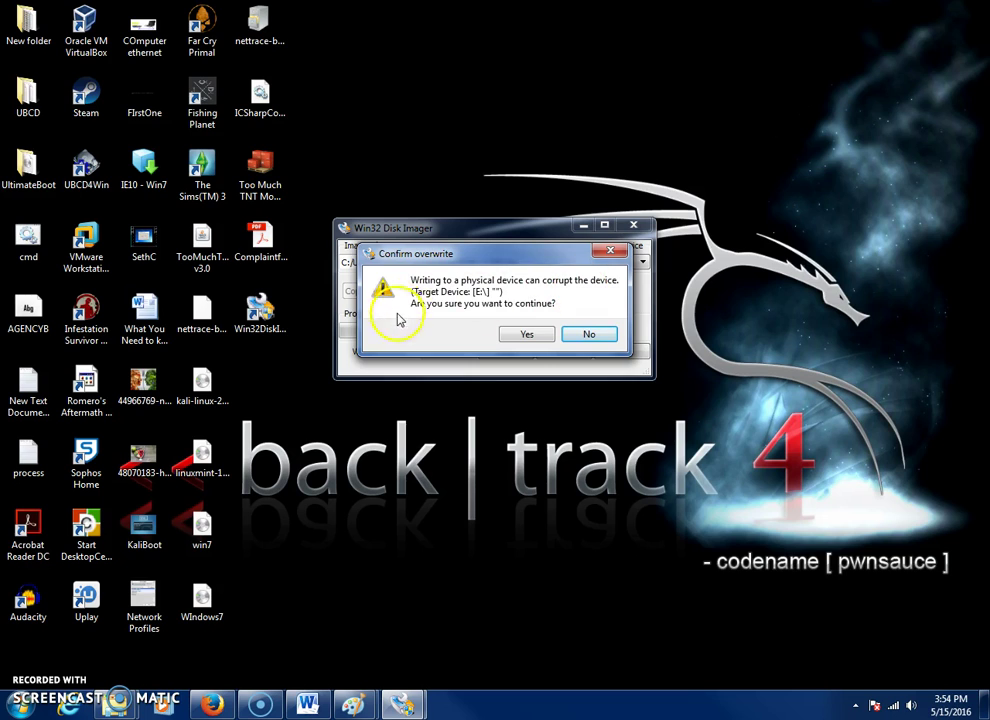
{"action": "left_click", "coordinate": [523, 336]}
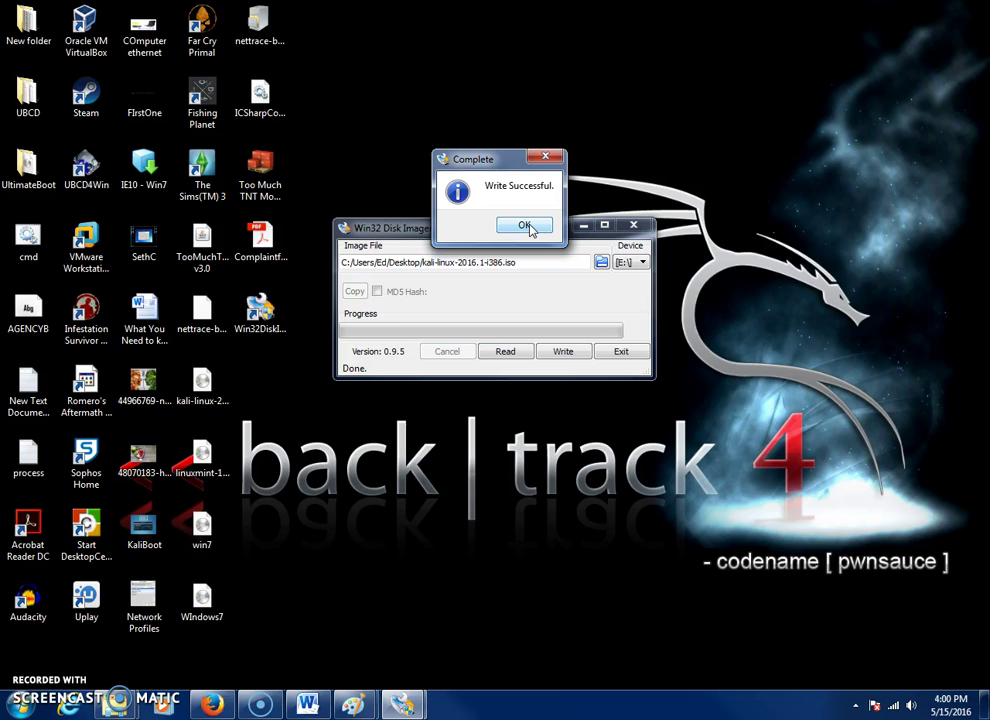
{"action": "left_click", "coordinate": [527, 227]}
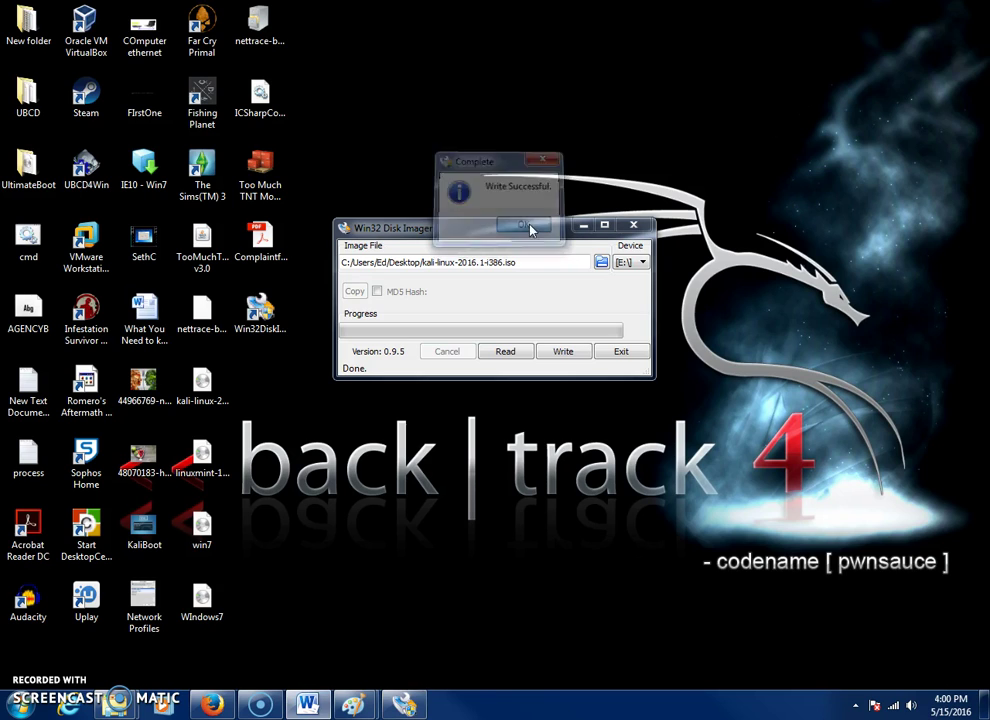